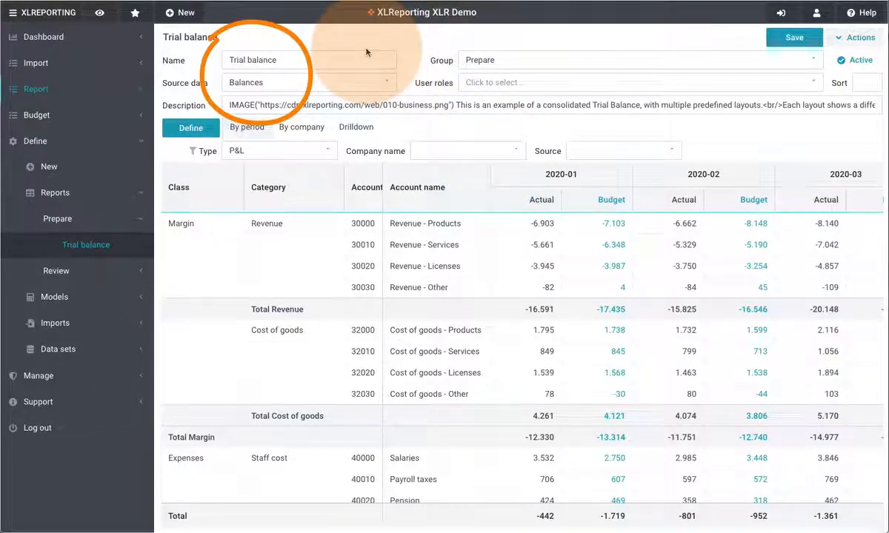
- Open the Define fields editor for the Trial balance report
{"action": "left_click", "coordinate": [195, 131]}
{"action": "left_click", "coordinate": [194, 147]}
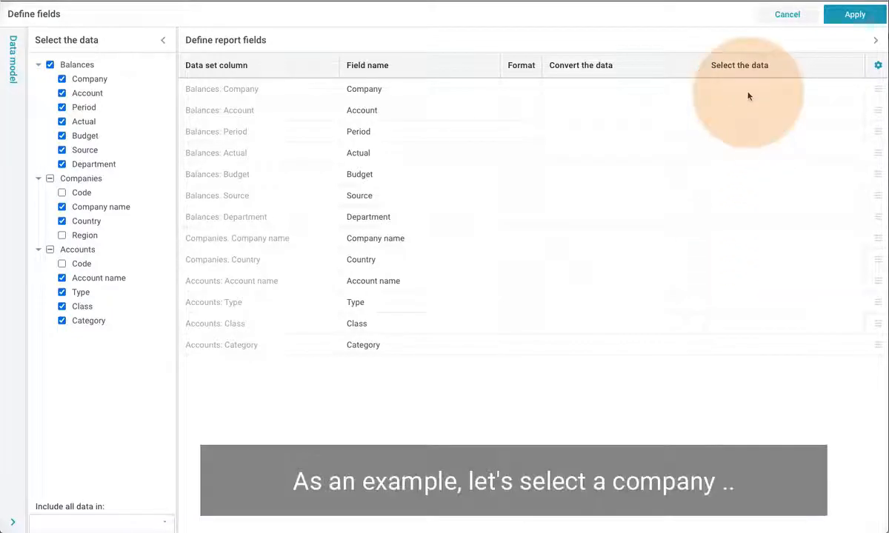
{"action": "left_click", "coordinate": [748, 97]}
{"action": "left_click", "coordinate": [645, 288]}
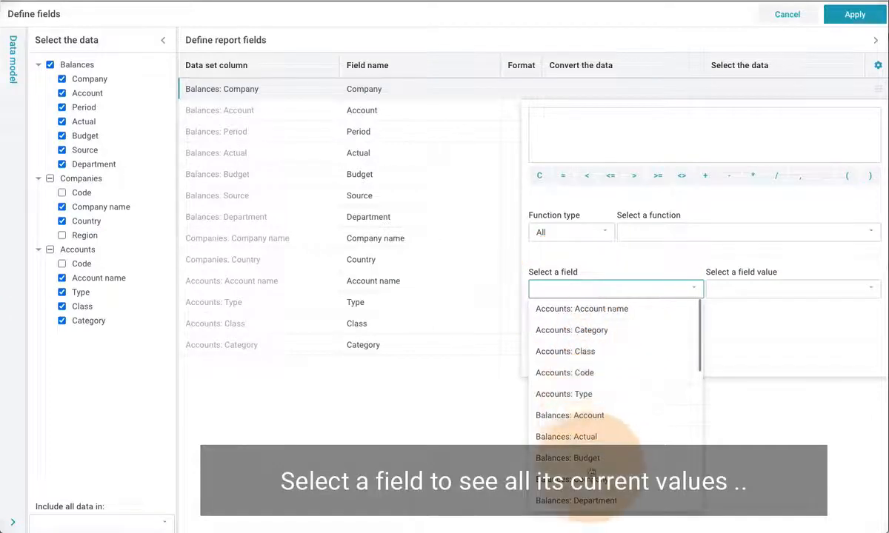
{"action": "left_click", "coordinate": [593, 479]}
{"action": "left_click", "coordinate": [768, 305]}
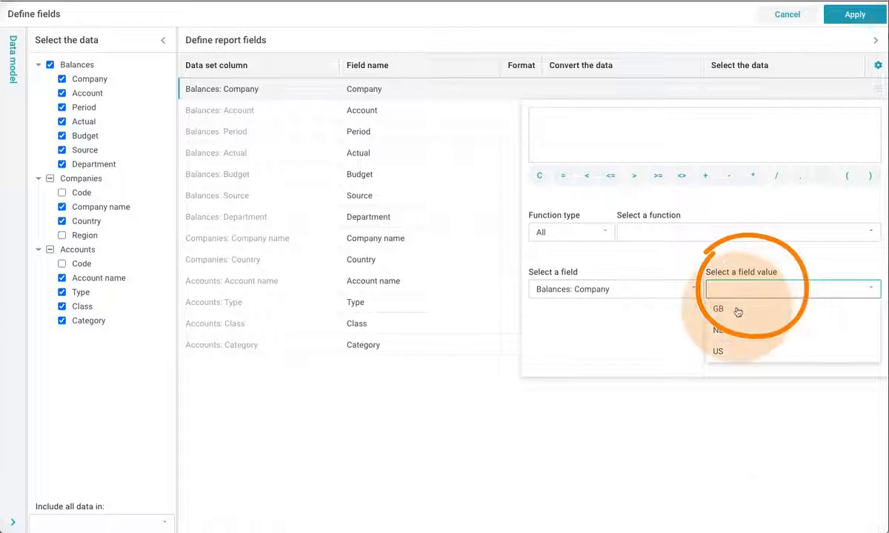
{"action": "left_click", "coordinate": [738, 312]}
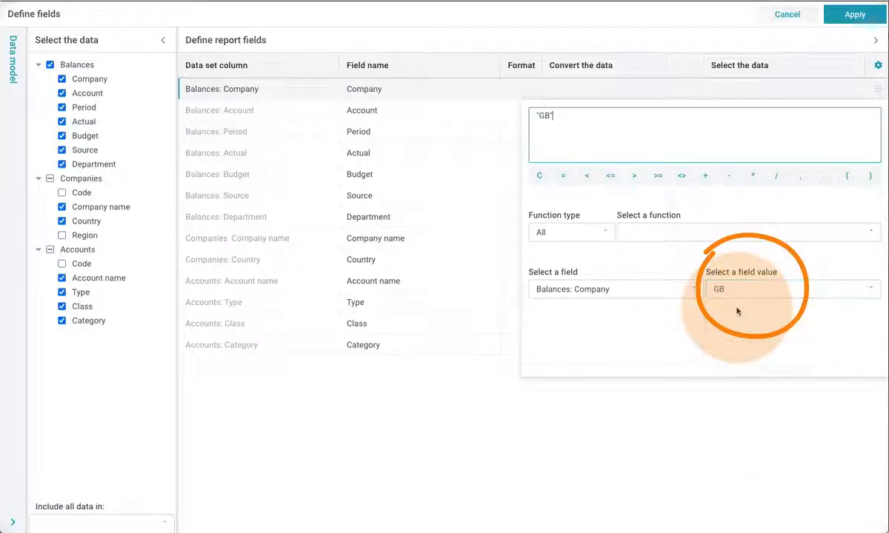
{"action": "left_click", "coordinate": [760, 101]}
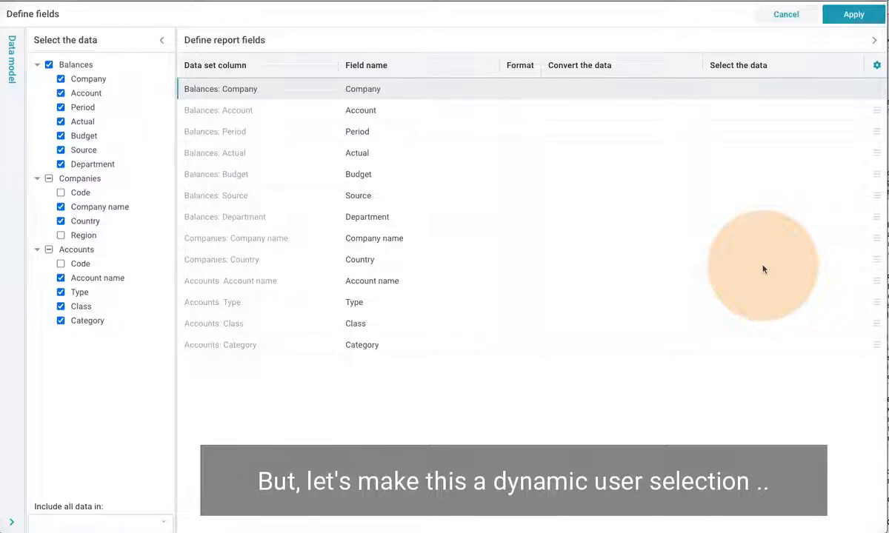
- Set the Company field's data selection to SELECT() from the Filters functions
{"action": "left_click", "coordinate": [736, 98]}
{"action": "left_click", "coordinate": [606, 235]}
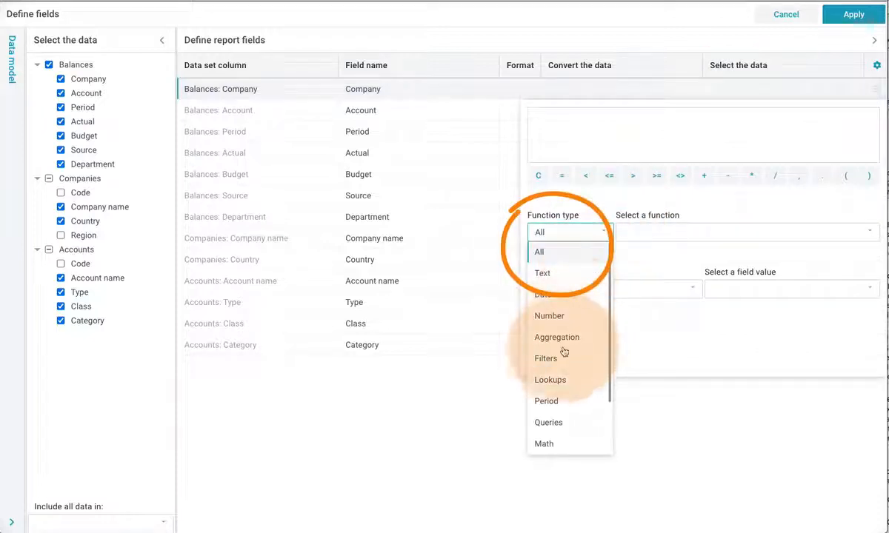
{"action": "left_click", "coordinate": [561, 360]}
{"action": "left_click", "coordinate": [665, 233]}
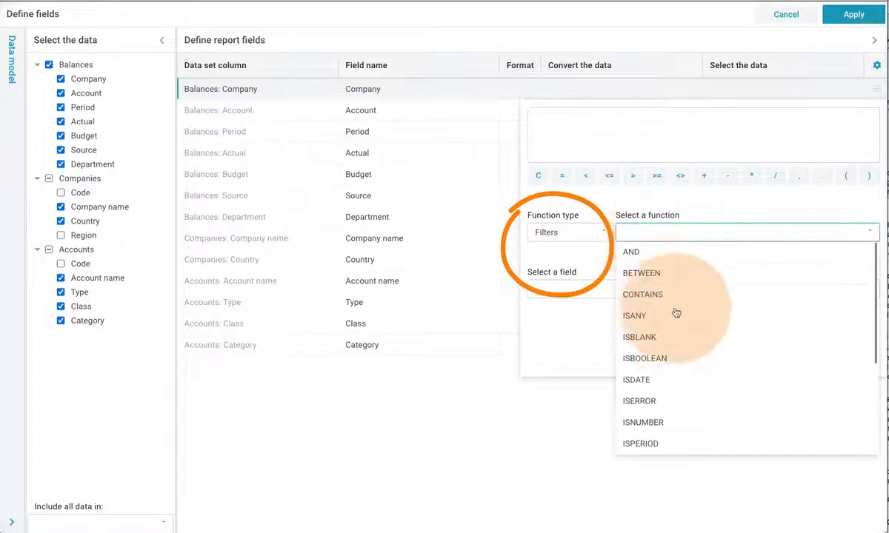
{"action": "scroll", "coordinate": [675, 326], "scroll_direction": "down", "scroll_amount": 5}
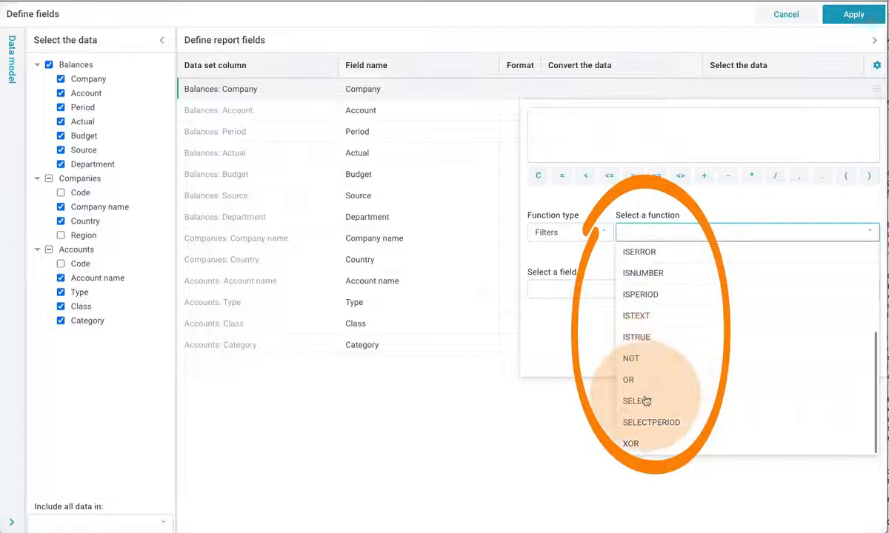
{"action": "left_click", "coordinate": [638, 401]}
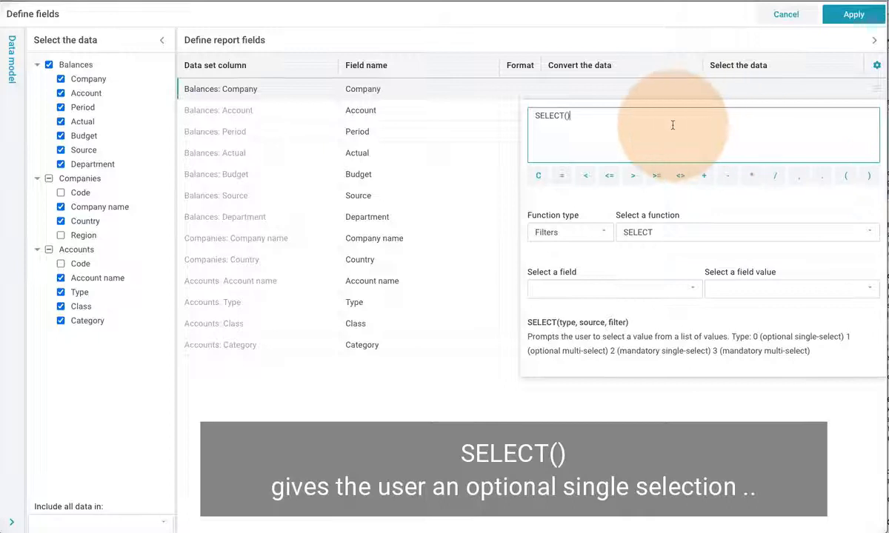
{"action": "left_click", "coordinate": [728, 94]}
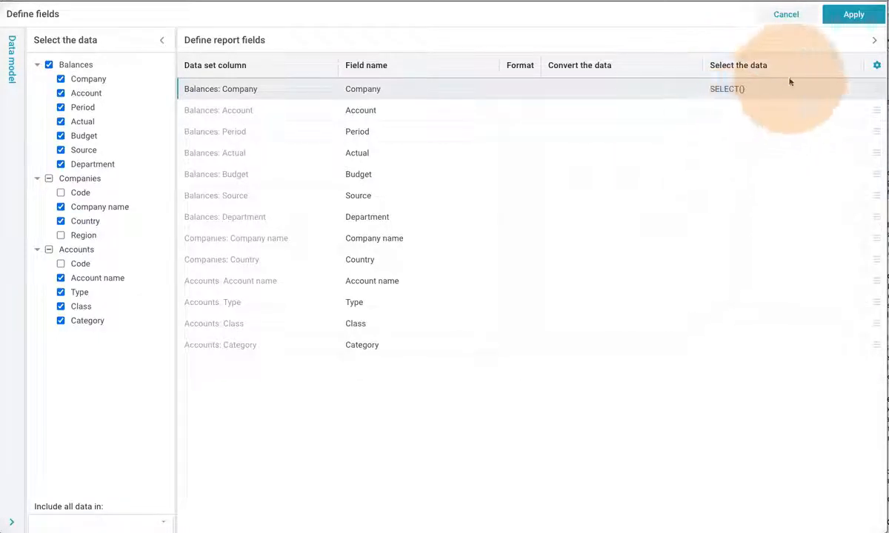
- Apply the definitions, confirm the Company prompt offers GB, NL and US, and reopen the definition options
{"action": "left_click", "coordinate": [854, 15]}
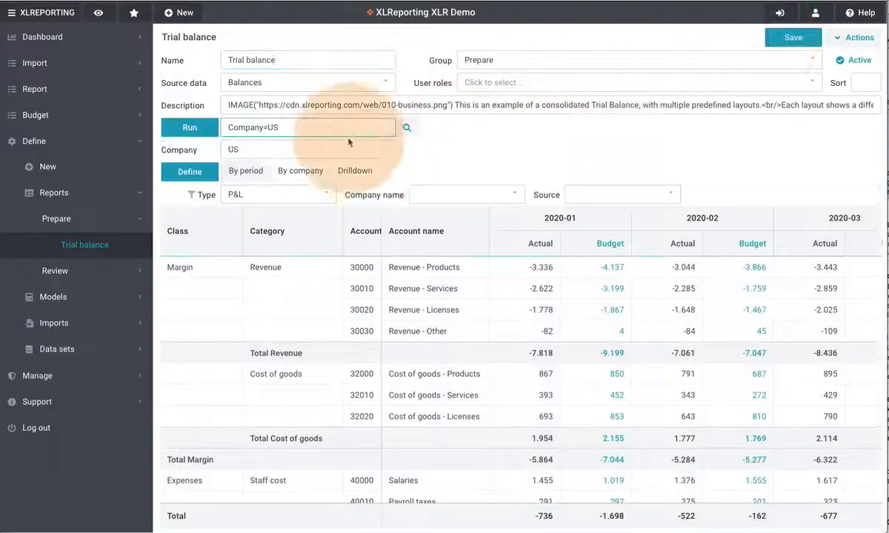
{"action": "left_click", "coordinate": [300, 149]}
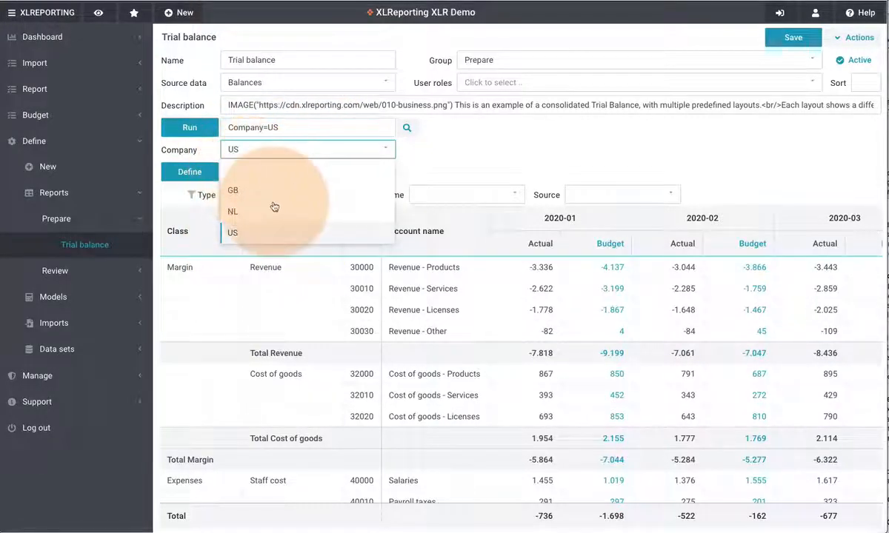
{"action": "left_click", "coordinate": [204, 174]}
- Change the Company selection to SELECT(10, [Companies: Company name]) and apply it
{"action": "left_click", "coordinate": [201, 192]}
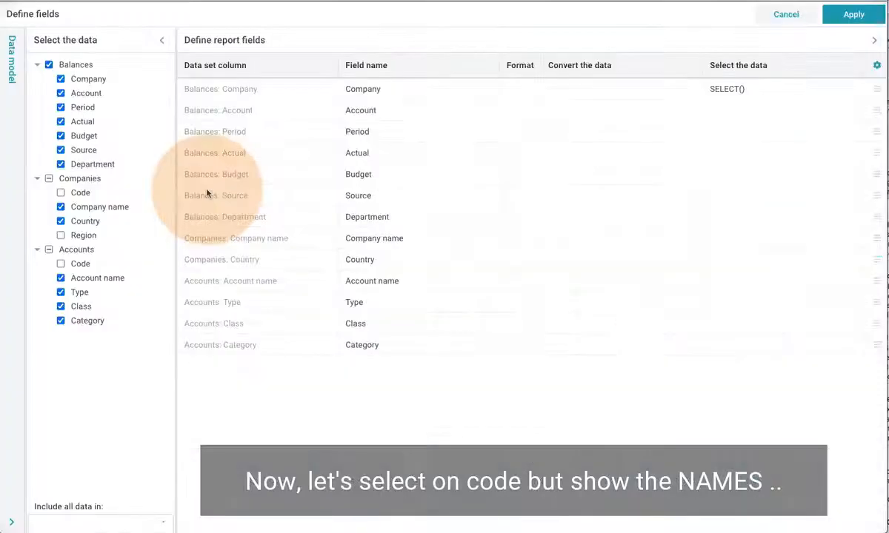
{"action": "left_click", "coordinate": [740, 101]}
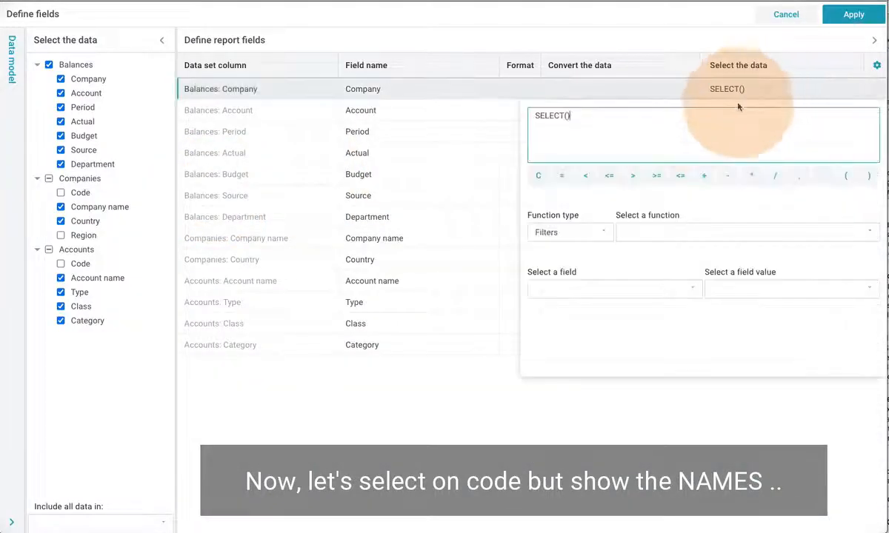
{"action": "key", "text": "BackSpace"}
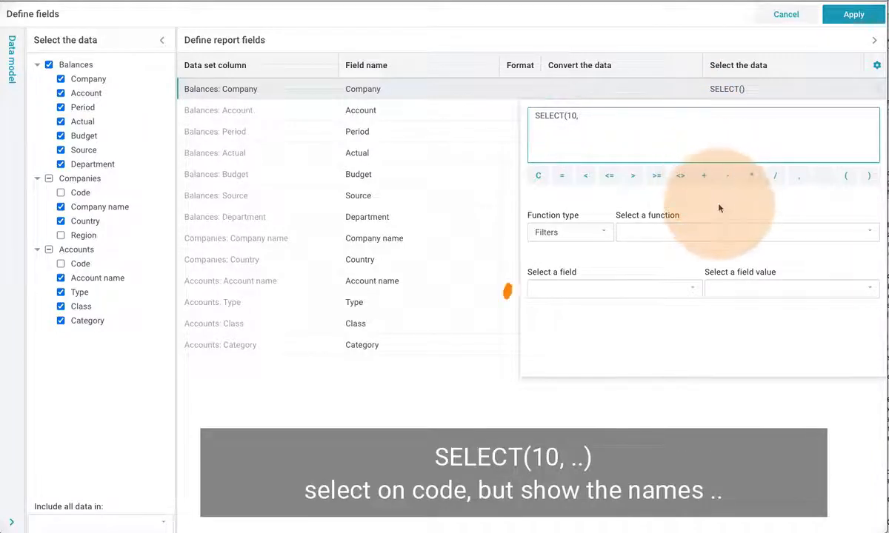
{"action": "left_click", "coordinate": [675, 296]}
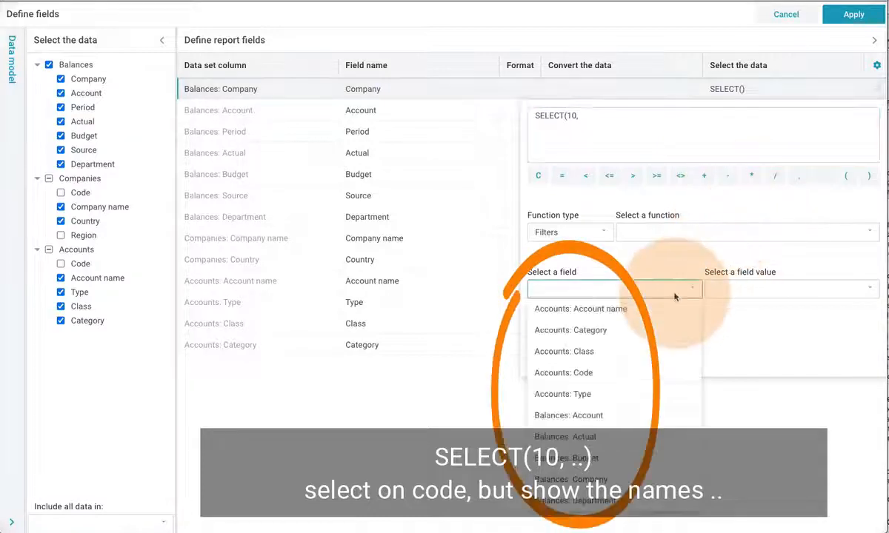
{"action": "scroll", "coordinate": [644, 331], "scroll_direction": "down", "scroll_amount": 5}
{"action": "scroll", "coordinate": [640, 335], "scroll_direction": "down", "scroll_amount": 1}
{"action": "left_click", "coordinate": [602, 479]}
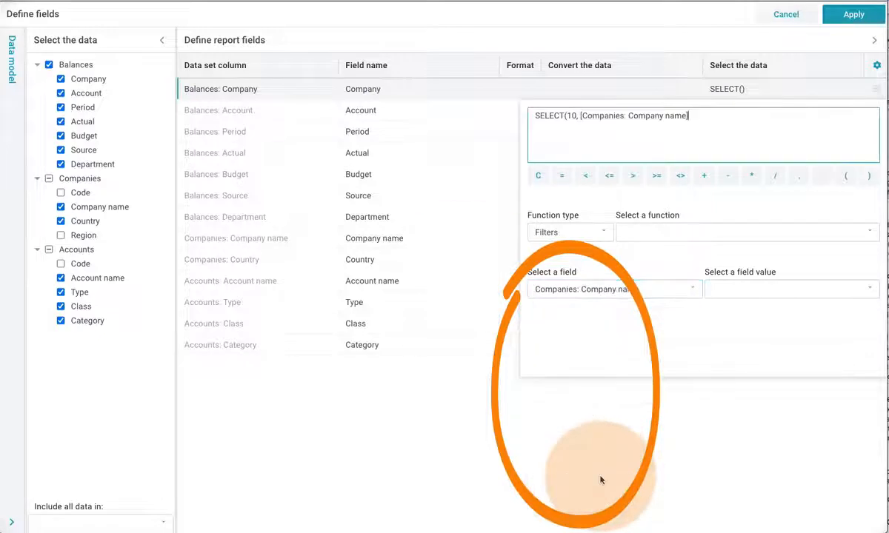
{"action": "left_click", "coordinate": [868, 175]}
{"action": "left_click", "coordinate": [701, 153]}
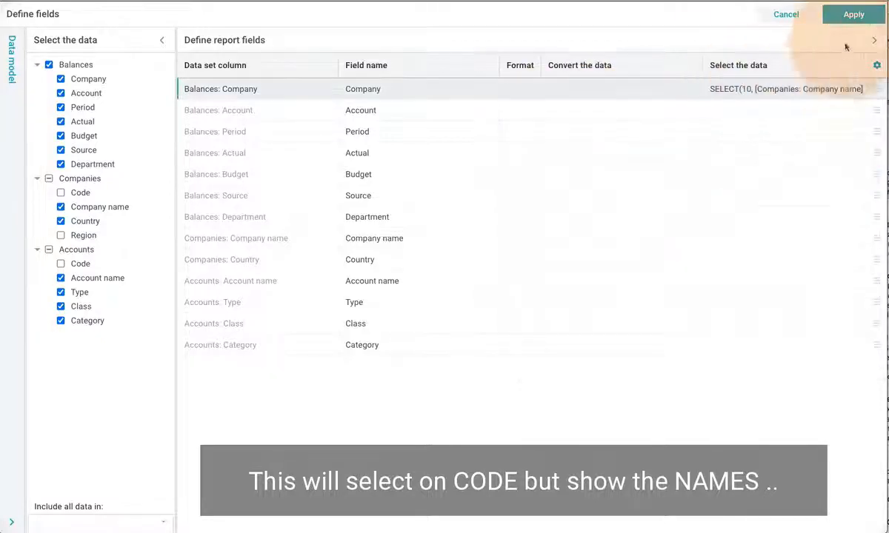
{"action": "left_click", "coordinate": [854, 14]}
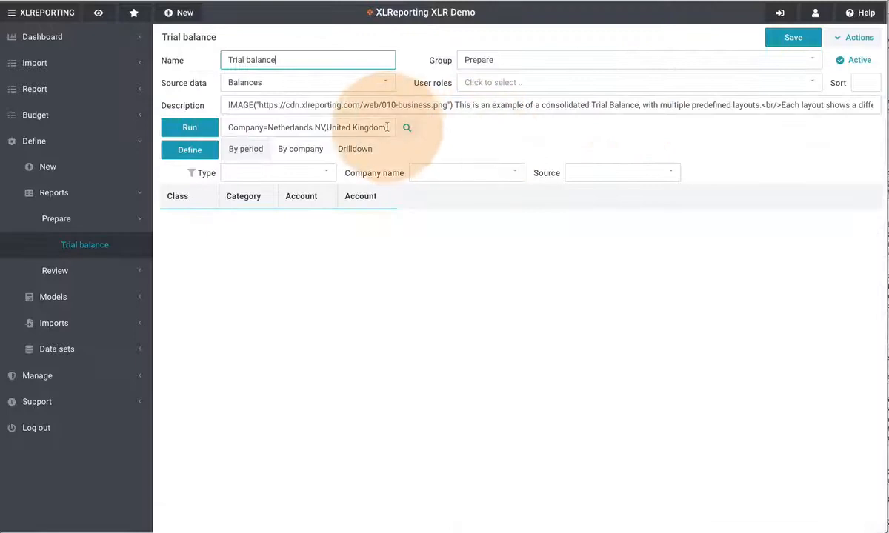
- Confirm the Company prompt lists Netherlands NV, United Kingdom Ltd and United States Inc, then reopen Define fields
{"action": "left_click", "coordinate": [363, 122]}
{"action": "left_click", "coordinate": [299, 154]}
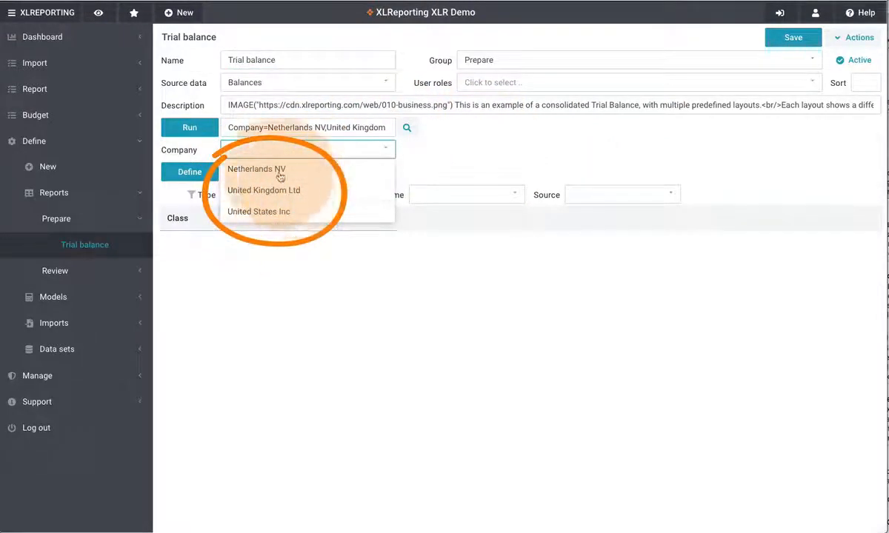
{"action": "left_click", "coordinate": [201, 174]}
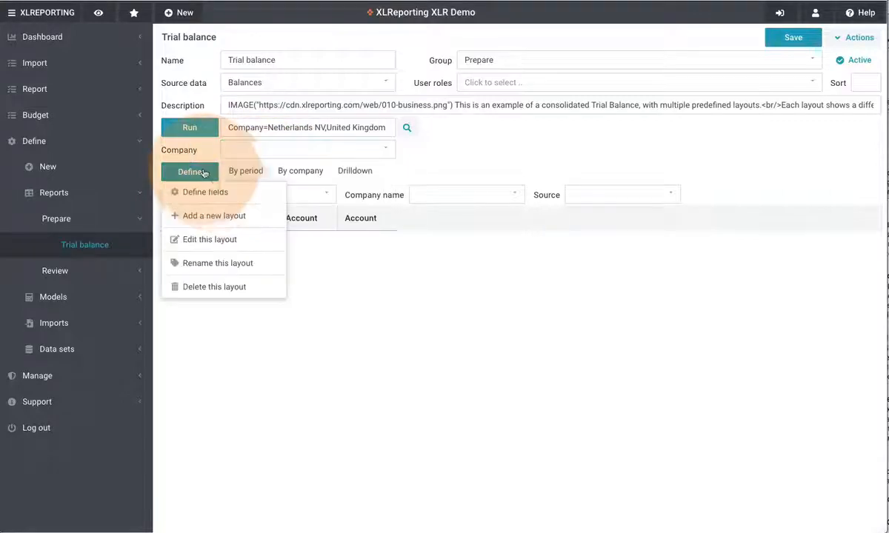
{"action": "left_click", "coordinate": [200, 192]}
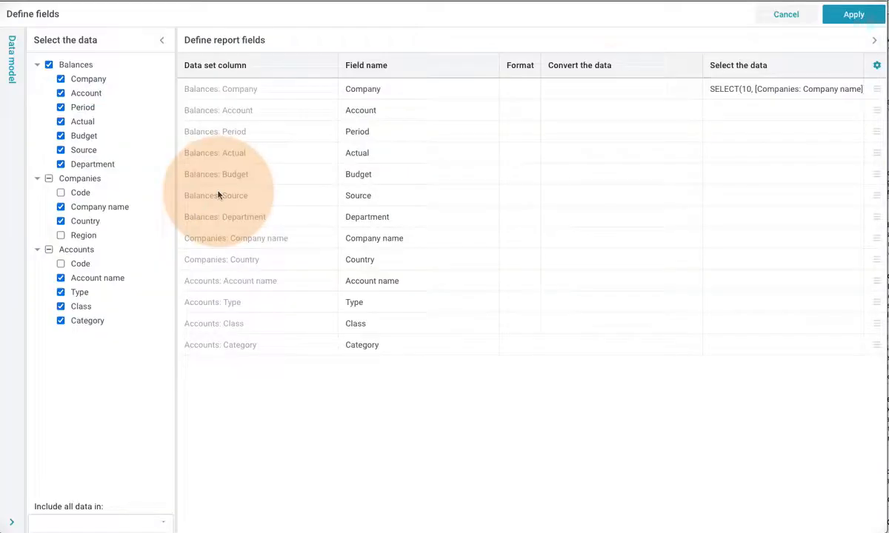
- Change the Company selection to SELECT(11, [Companies: Company name]) for multi-select and apply it
{"action": "left_click", "coordinate": [719, 90]}
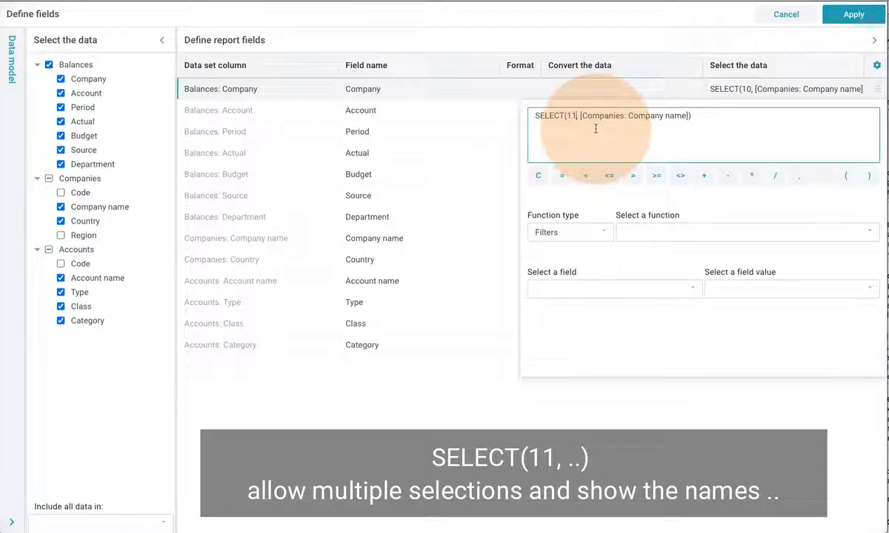
{"action": "left_click", "coordinate": [749, 95]}
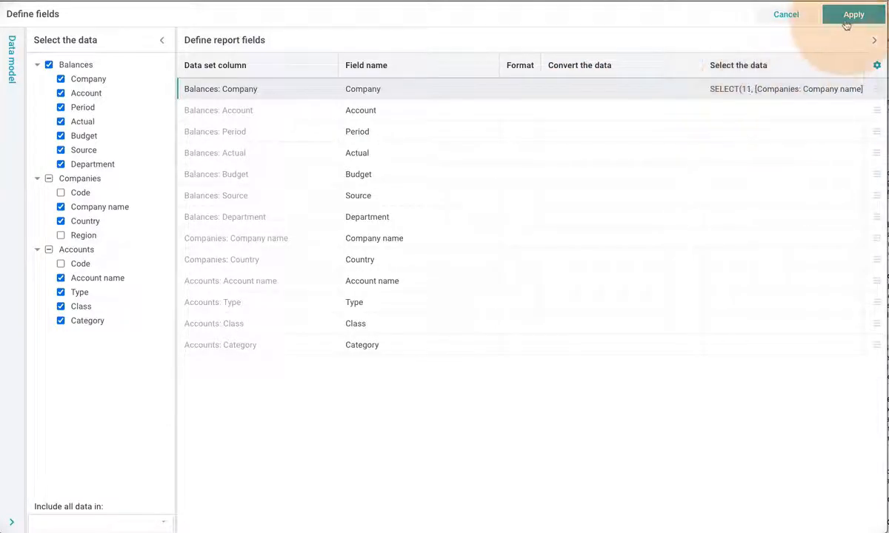
{"action": "left_click", "coordinate": [847, 22]}
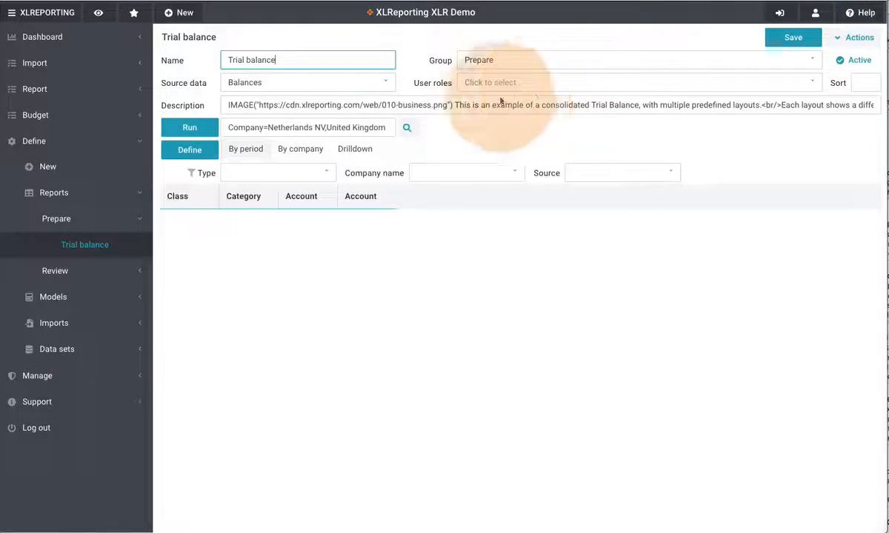
- Check the Company multi-select prompt, save the report and run it
{"action": "left_click", "coordinate": [400, 129]}
{"action": "left_click", "coordinate": [304, 149]}
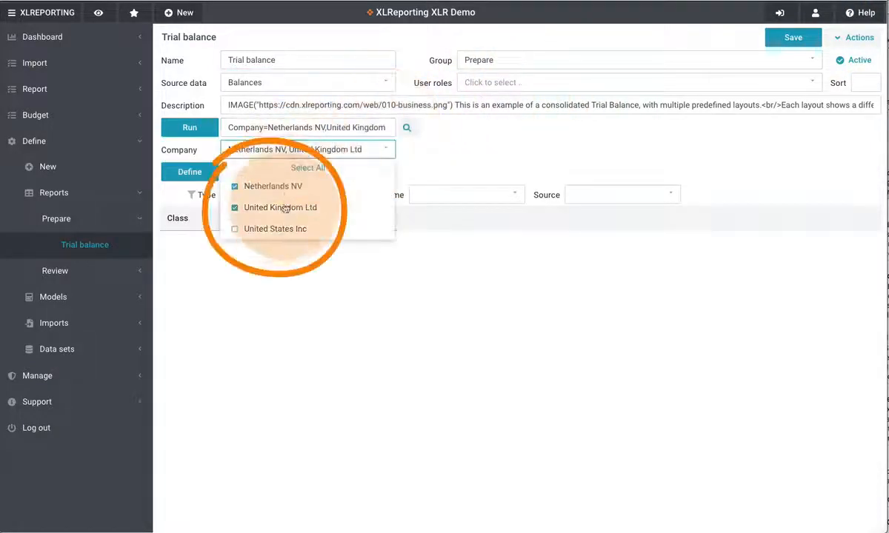
{"action": "left_click", "coordinate": [521, 146]}
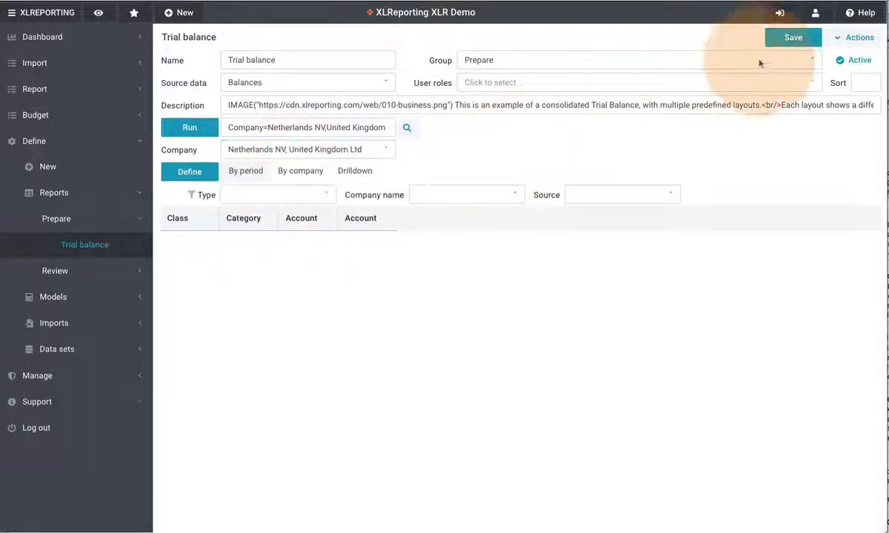
{"action": "left_click", "coordinate": [790, 39]}
{"action": "left_click", "coordinate": [853, 37]}
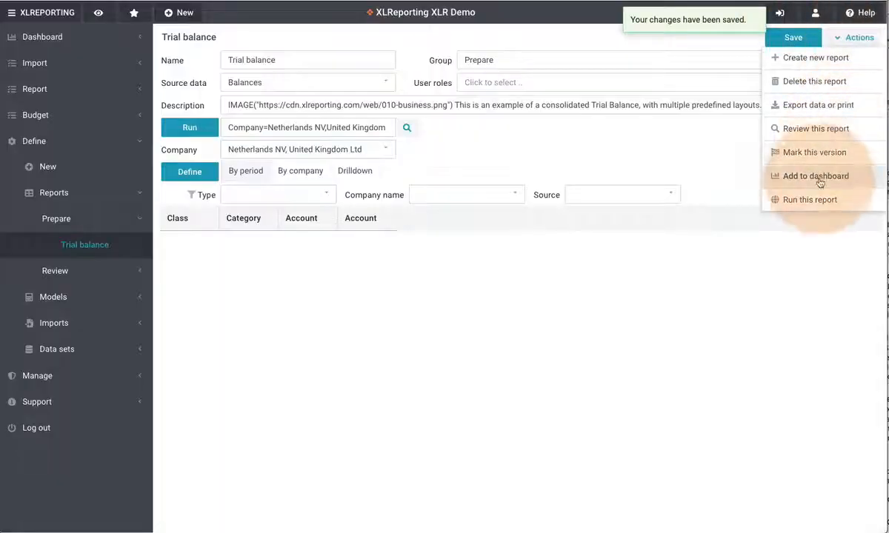
{"action": "left_click", "coordinate": [810, 200]}
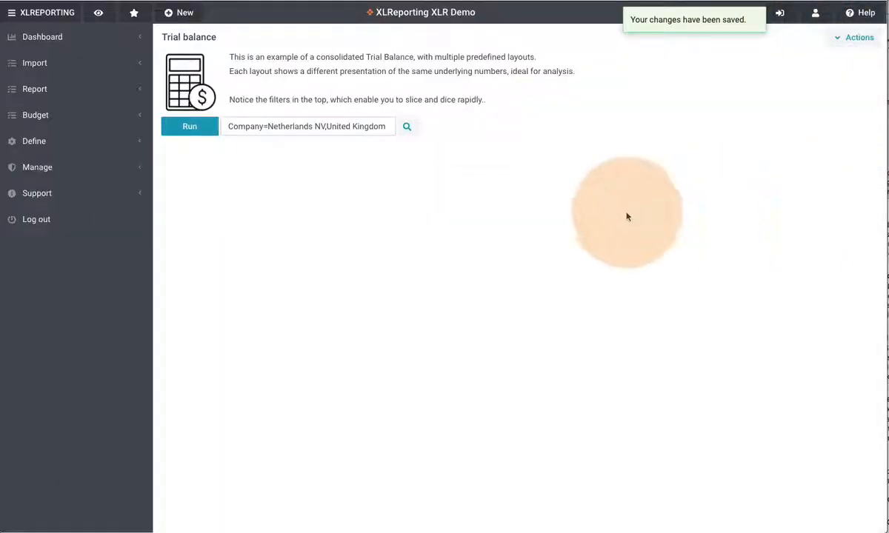
- Run the trial balance for Netherlands NV and United Kingdom Ltd, shown by company
{"action": "left_click", "coordinate": [363, 132]}
{"action": "left_click", "coordinate": [334, 152]}
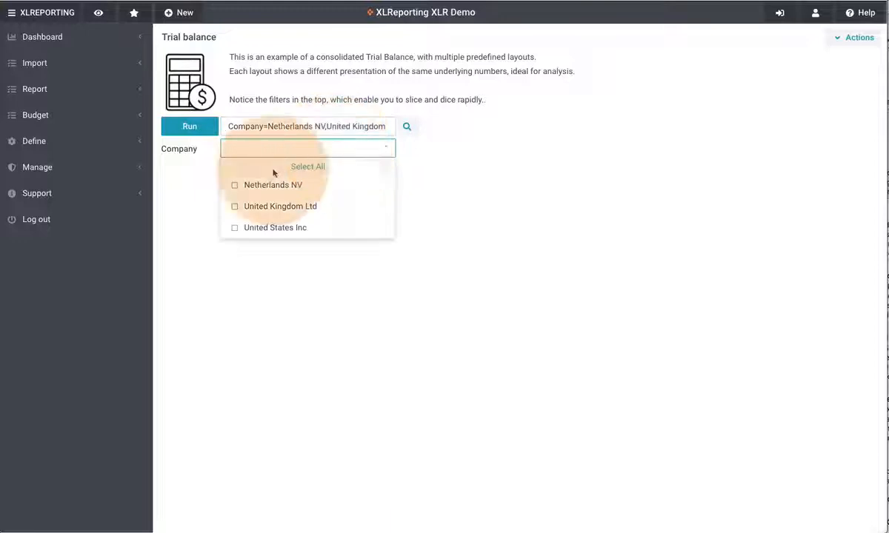
{"action": "left_click", "coordinate": [269, 187]}
{"action": "left_click", "coordinate": [257, 206]}
{"action": "left_click", "coordinate": [193, 127]}
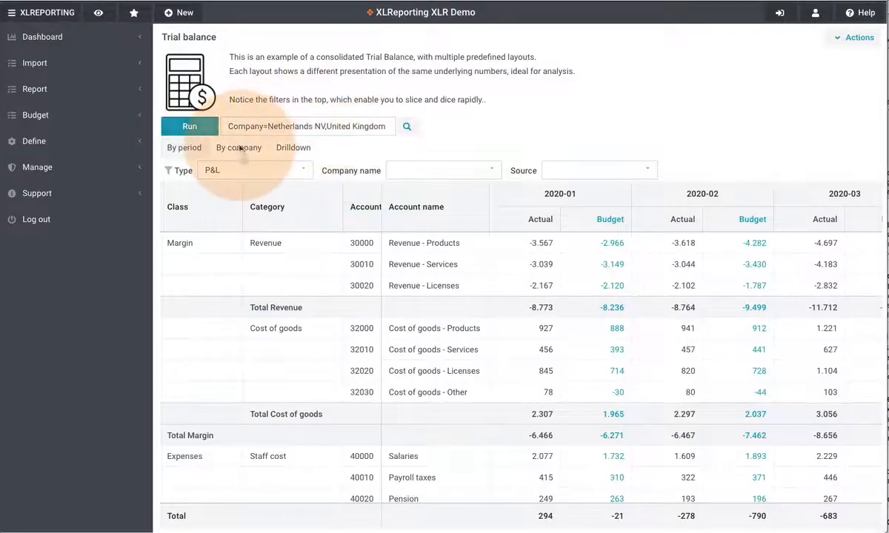
{"action": "left_click", "coordinate": [240, 148]}
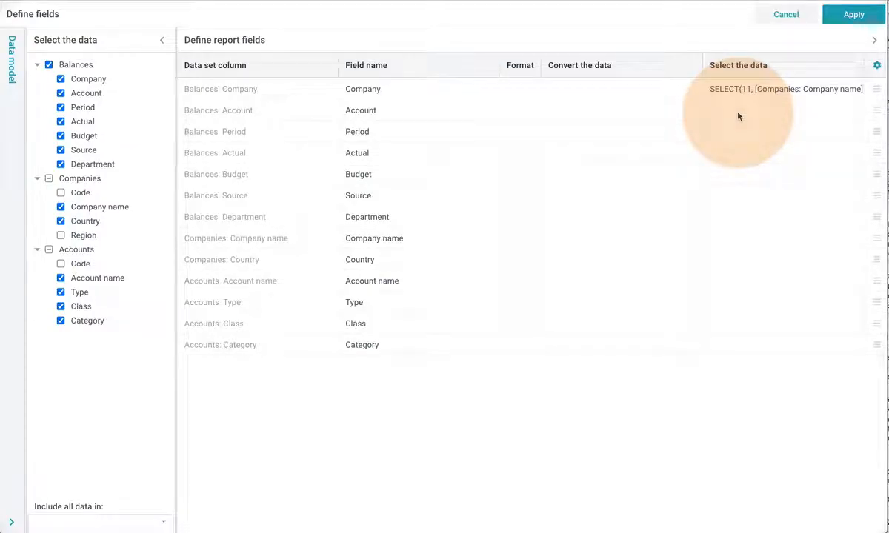
- Set the Account field to SELECT(11, [Accounts: Account name]) and apply the definitions
{"action": "left_click", "coordinate": [738, 116]}
{"action": "left_click", "coordinate": [670, 254]}
{"action": "scroll", "coordinate": [688, 355], "scroll_direction": "down", "scroll_amount": 2}
{"action": "scroll", "coordinate": [687, 355], "scroll_direction": "down", "scroll_amount": 2}
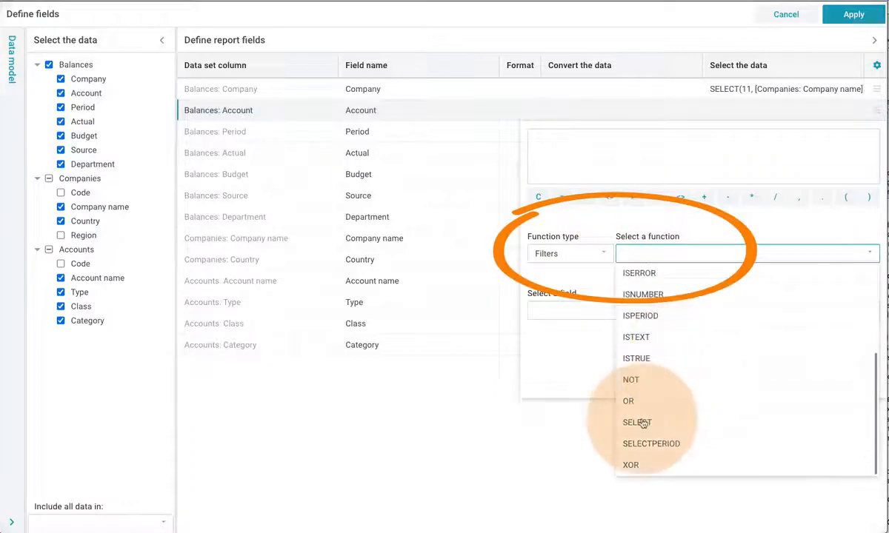
{"action": "left_click", "coordinate": [641, 421]}
{"action": "type", "text": "11,"}
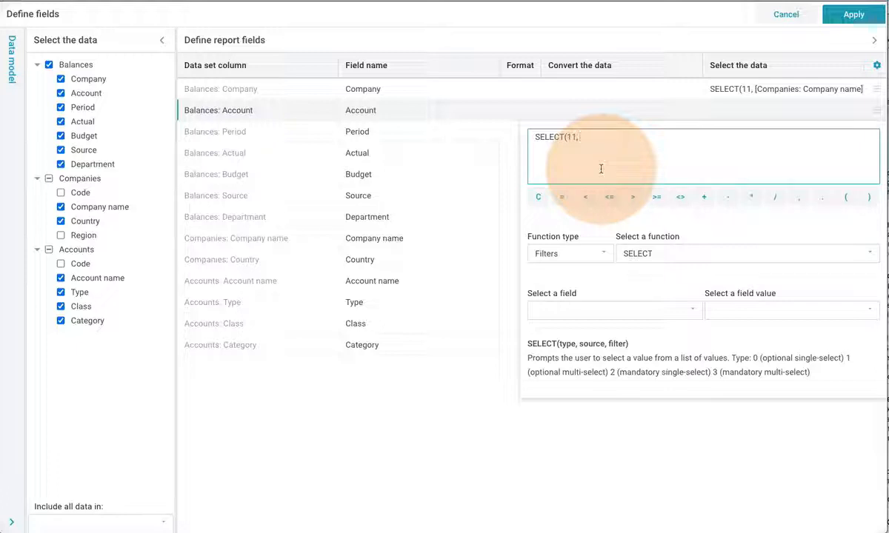
{"action": "left_click", "coordinate": [645, 320]}
{"action": "left_click", "coordinate": [617, 104]}
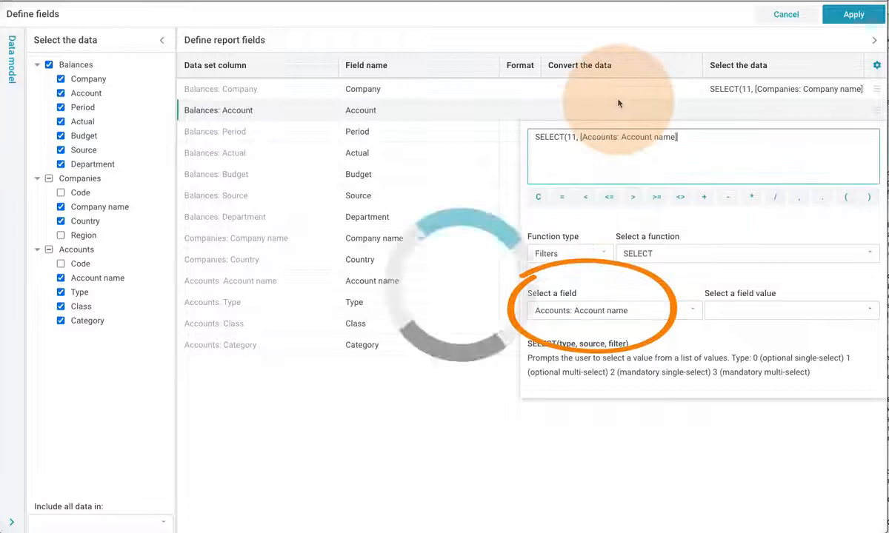
{"action": "left_click", "coordinate": [869, 197]}
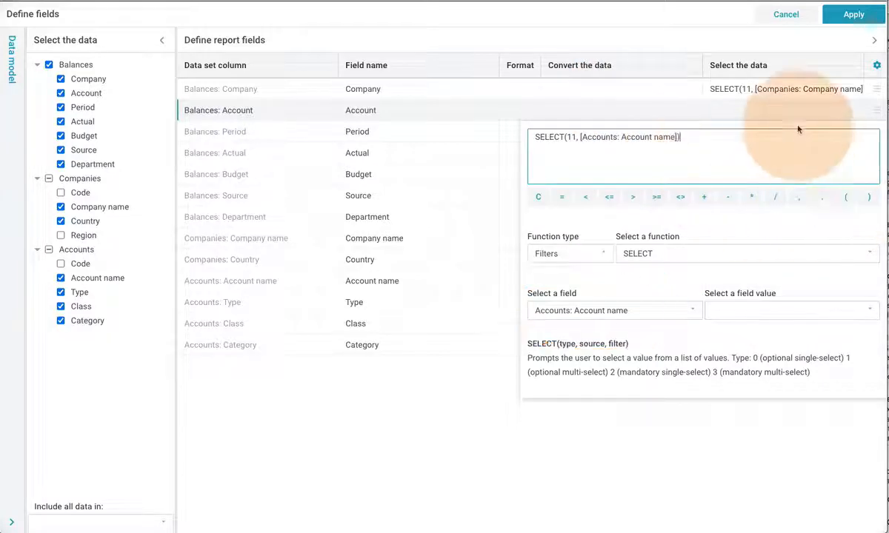
{"action": "left_click", "coordinate": [798, 110]}
{"action": "left_click", "coordinate": [854, 15]}
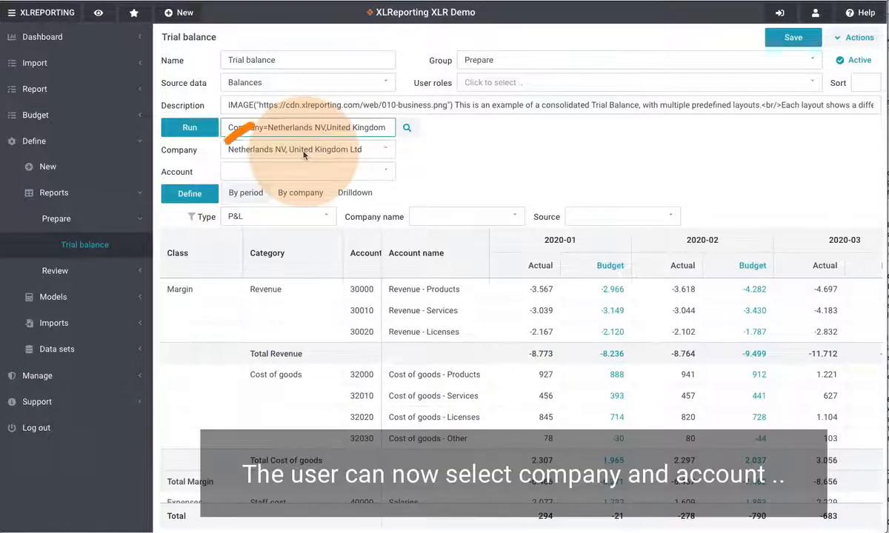
- Check the values in the Company and Account prompts, then reopen the field definitions
{"action": "left_click", "coordinate": [303, 155]}
{"action": "left_click", "coordinate": [303, 175]}
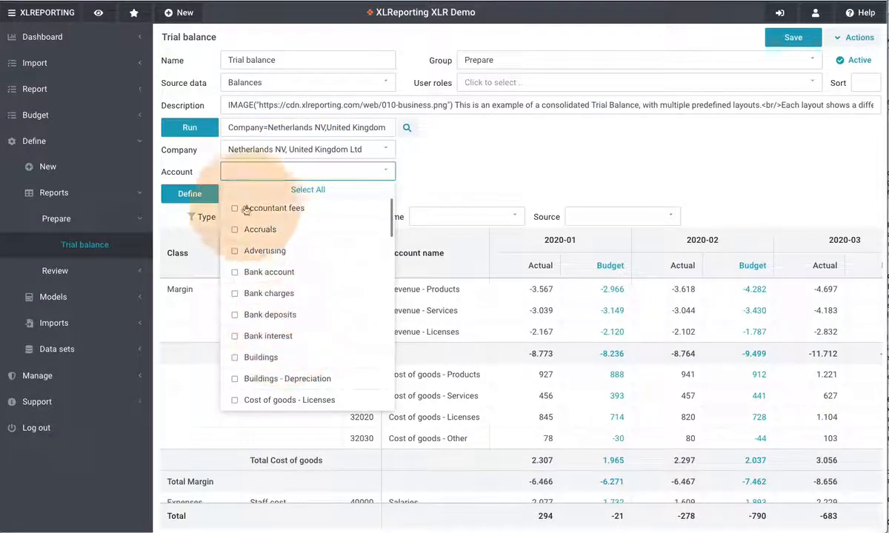
{"action": "left_click", "coordinate": [189, 194]}
{"action": "left_click", "coordinate": [204, 212]}
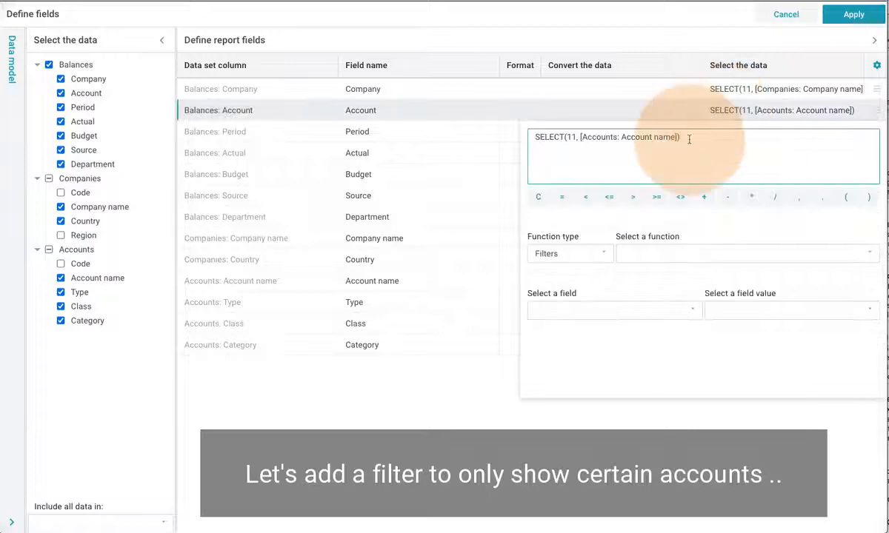
- Add the filter [Accounts: Type]="P&L" to the Account SELECT expression and apply it
{"action": "key", "text": "BackSpace"}
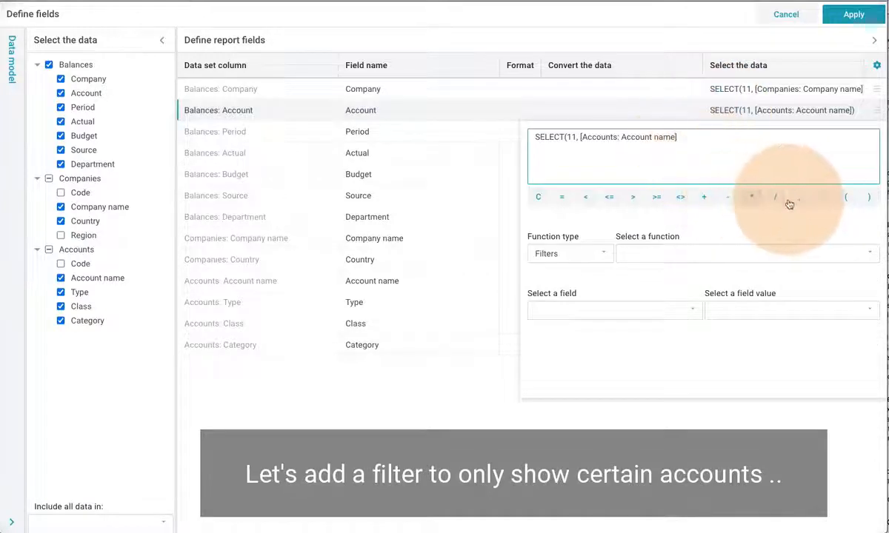
{"action": "left_click", "coordinate": [629, 149]}
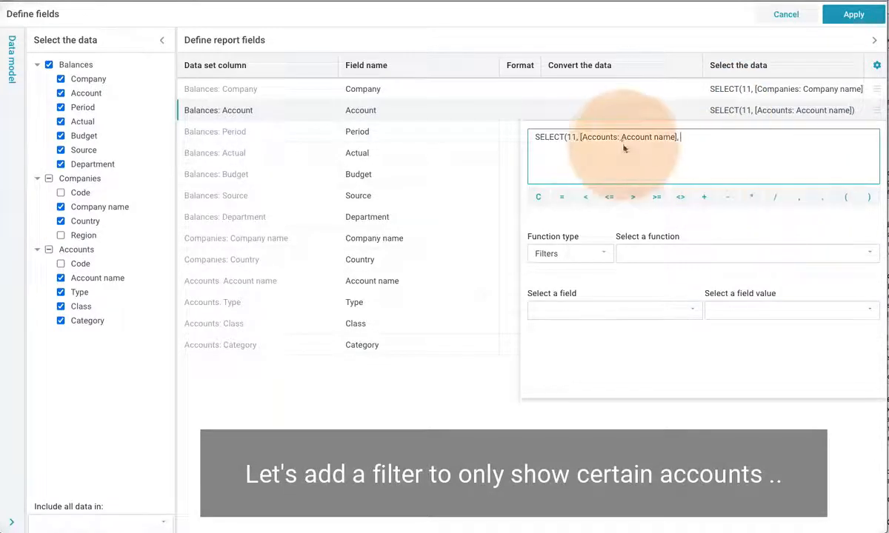
{"action": "left_click", "coordinate": [659, 310]}
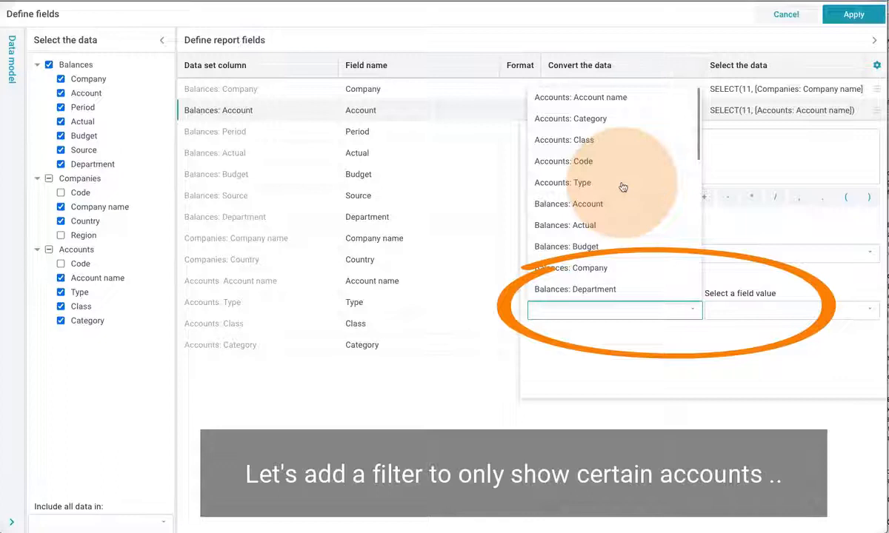
{"action": "left_click", "coordinate": [596, 183]}
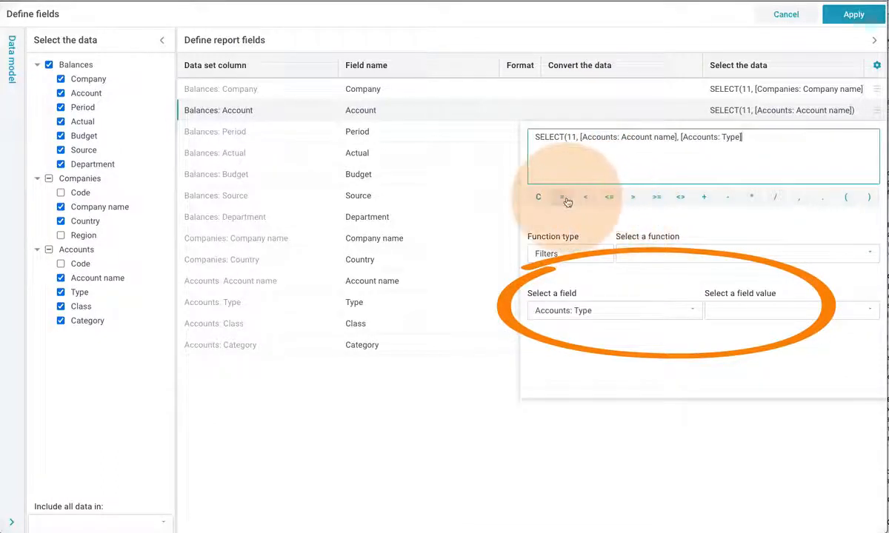
{"action": "left_click", "coordinate": [748, 311]}
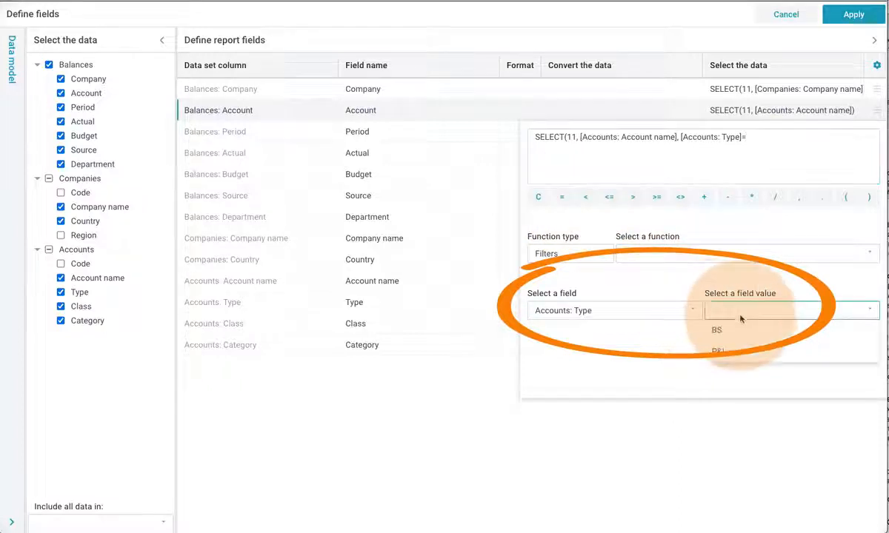
{"action": "left_click", "coordinate": [743, 353]}
{"action": "left_click", "coordinate": [869, 197]}
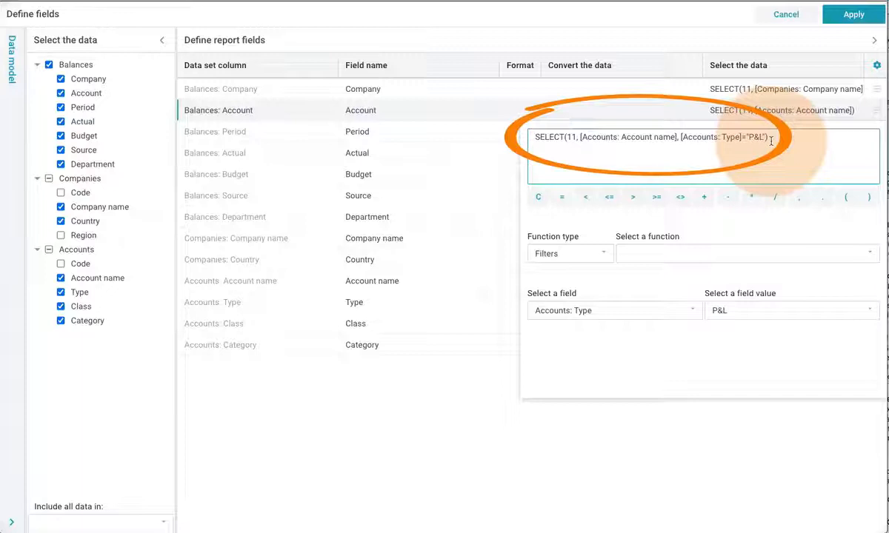
{"action": "left_click", "coordinate": [830, 114]}
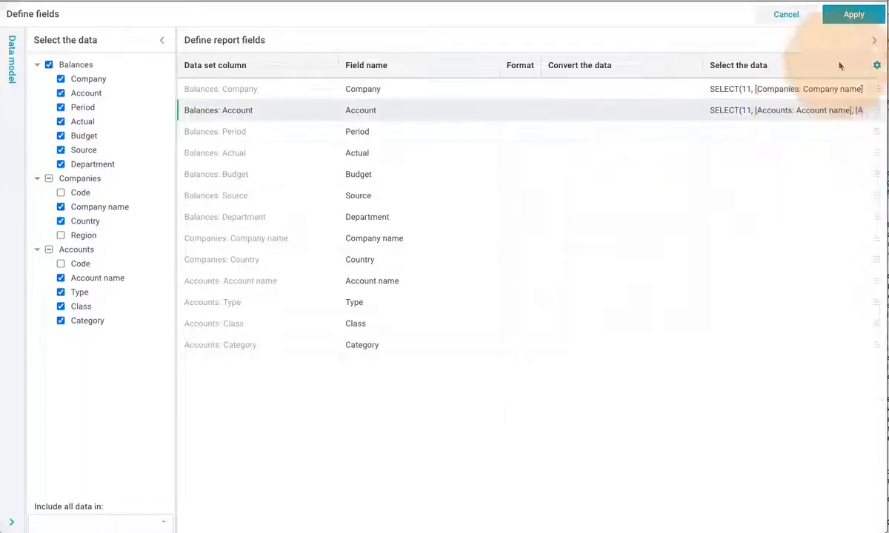
{"action": "left_click", "coordinate": [844, 15]}
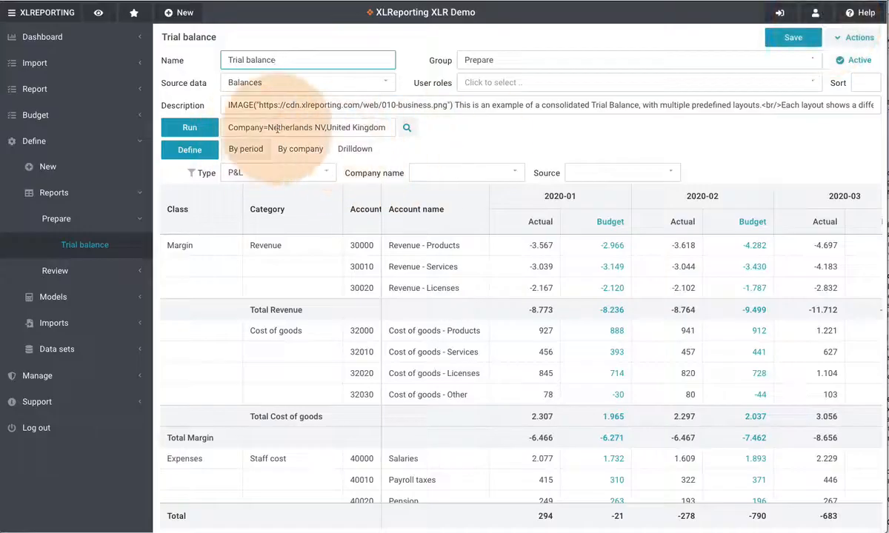
- Save the report changes and run the Trial balance report
{"action": "left_click", "coordinate": [790, 37]}
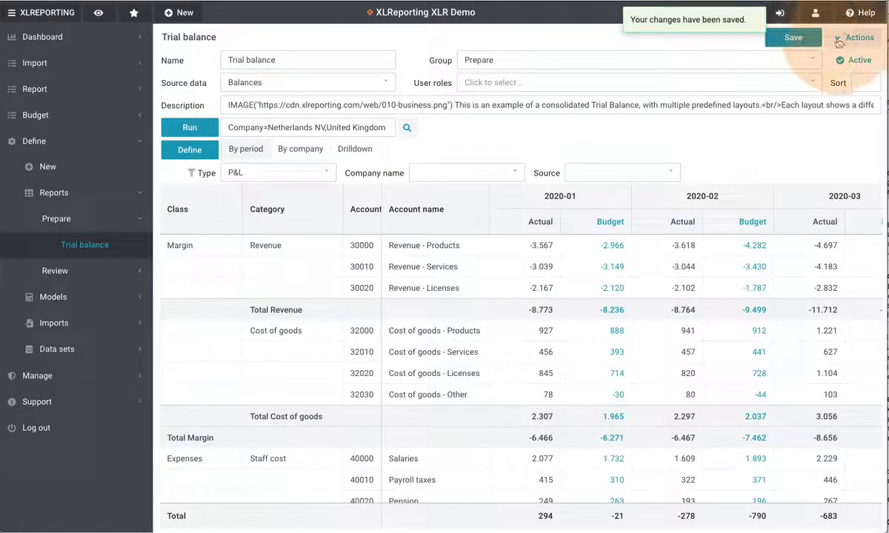
{"action": "left_click", "coordinate": [852, 37]}
{"action": "left_click", "coordinate": [812, 199]}
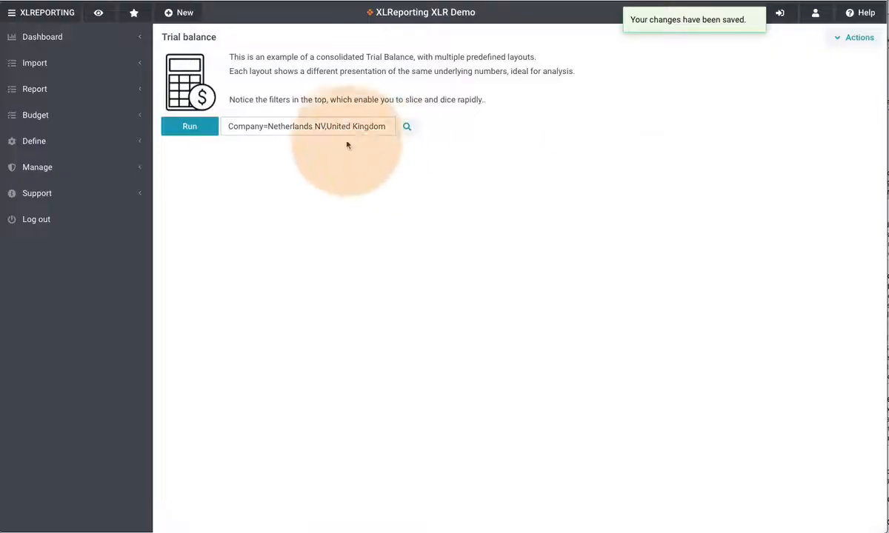
- Review the Company and Account prompts, confirming Account lists only P&L accounts
{"action": "left_click", "coordinate": [343, 127]}
{"action": "left_click", "coordinate": [291, 166]}
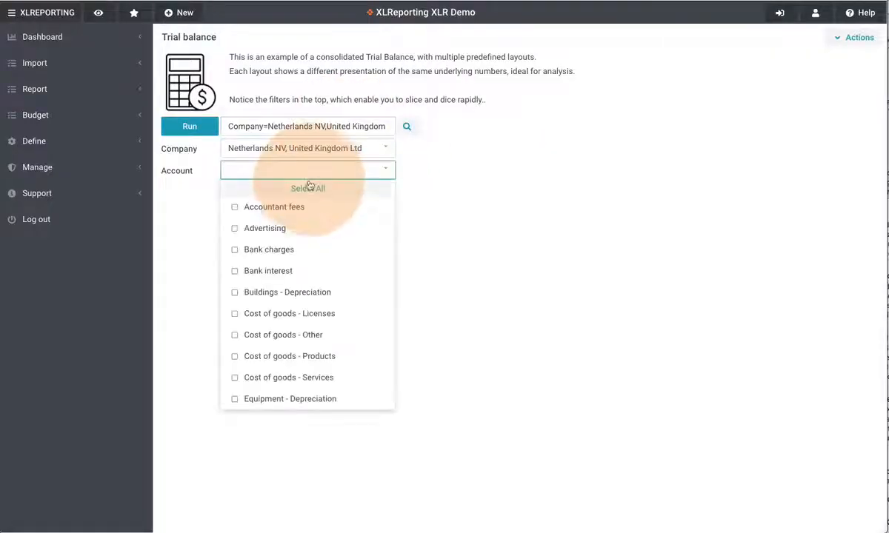
{"action": "scroll", "coordinate": [289, 252], "scroll_direction": "down", "scroll_amount": 4}
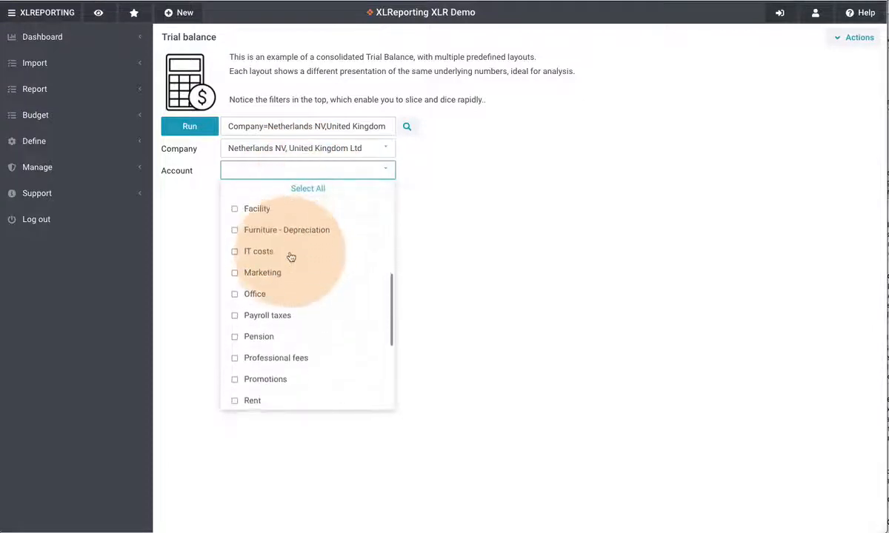
{"action": "scroll", "coordinate": [293, 255], "scroll_direction": "down", "scroll_amount": 2}
{"action": "scroll", "coordinate": [290, 256], "scroll_direction": "up", "scroll_amount": 6}
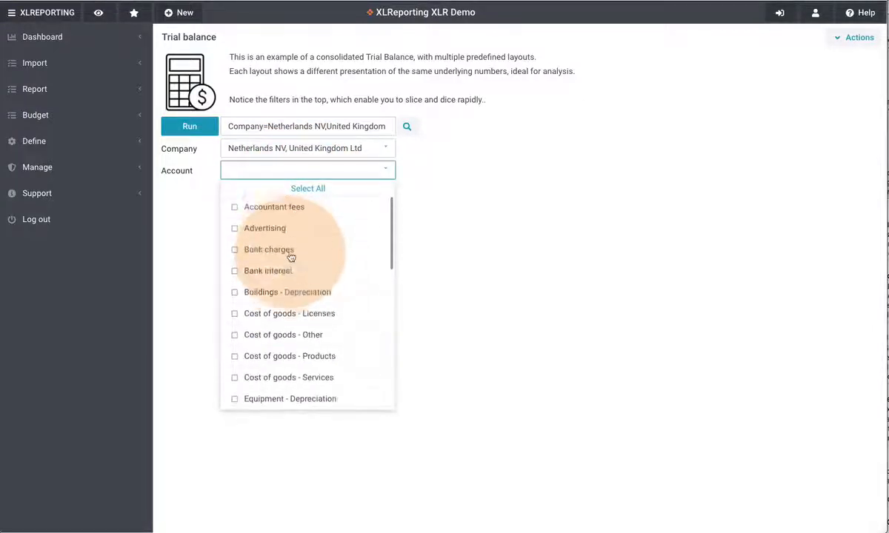
{"action": "left_click", "coordinate": [310, 152]}
{"action": "left_click", "coordinate": [304, 168]}
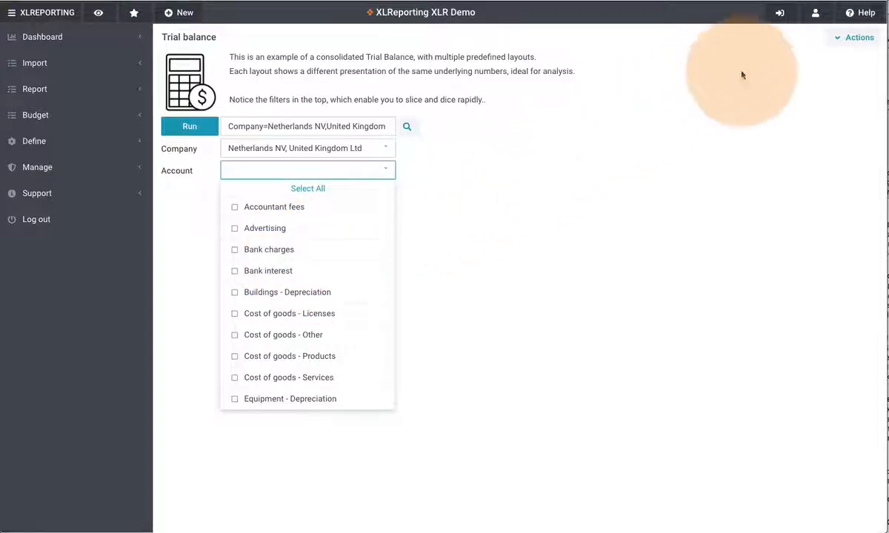
{"action": "left_click", "coordinate": [836, 38]}
- In Define fields, enter Finance as the Department row's data selection
{"action": "left_click", "coordinate": [815, 128]}
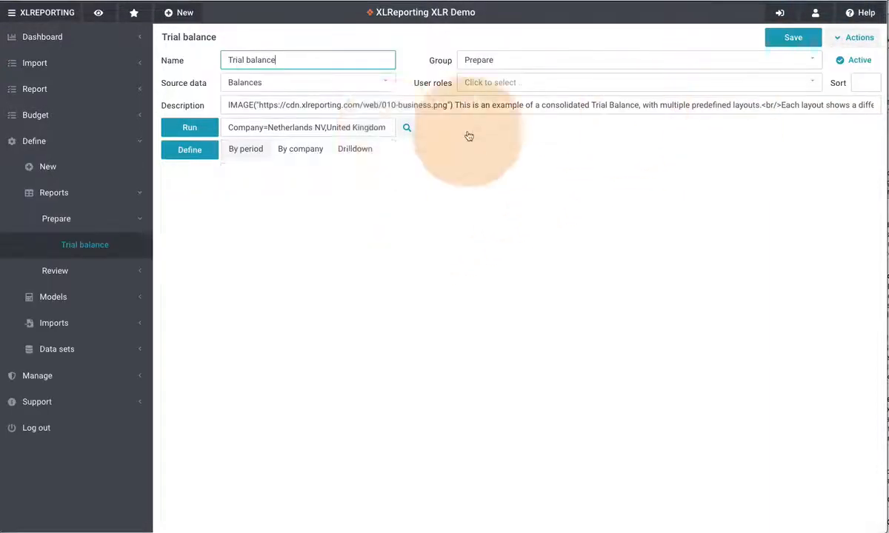
{"action": "left_click", "coordinate": [194, 150]}
{"action": "left_click", "coordinate": [194, 172]}
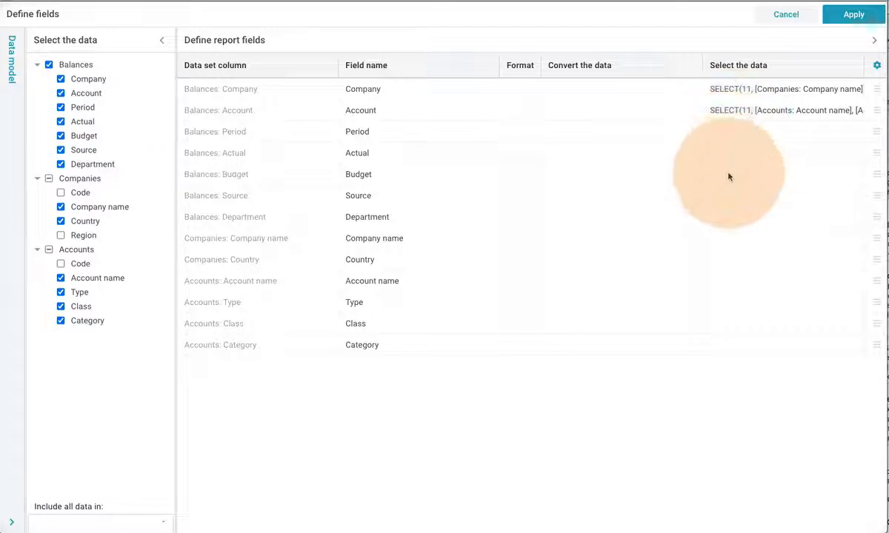
{"action": "left_click", "coordinate": [727, 217]}
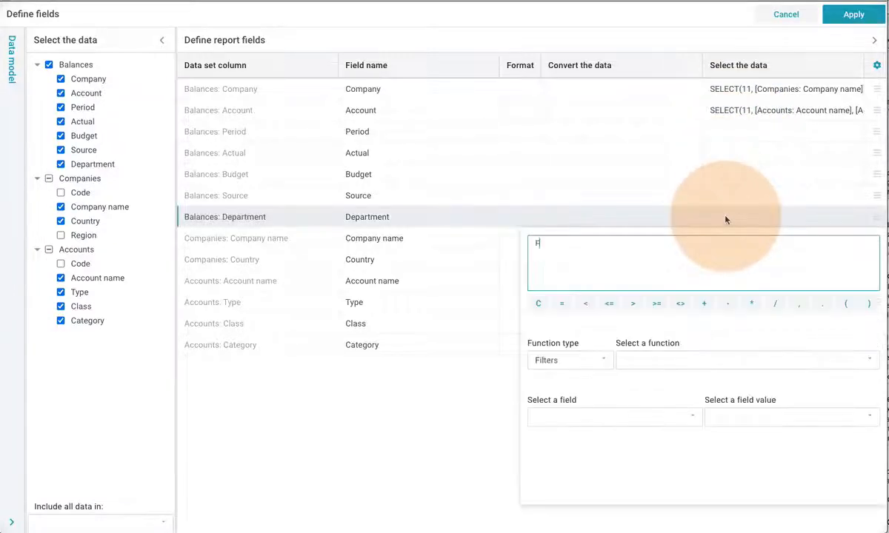
{"action": "type", "text": "Finance"}
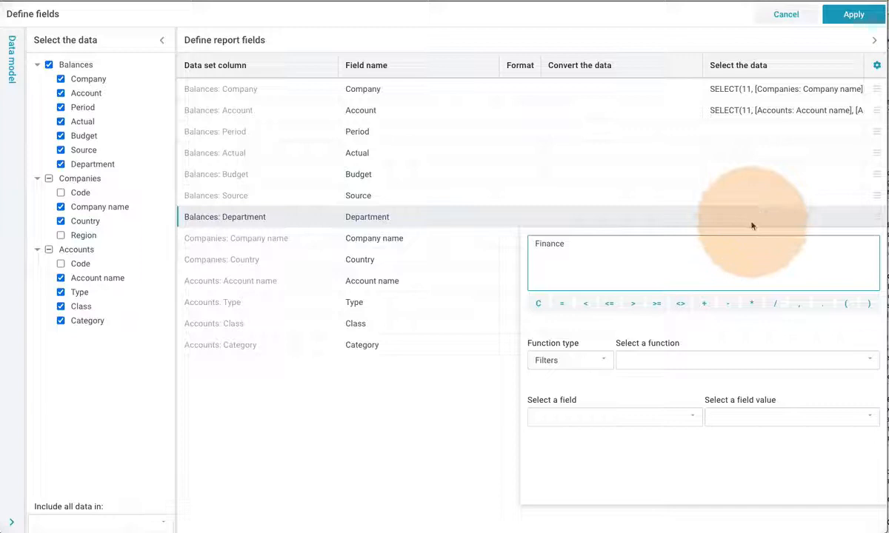
{"action": "key", "text": "Return"}
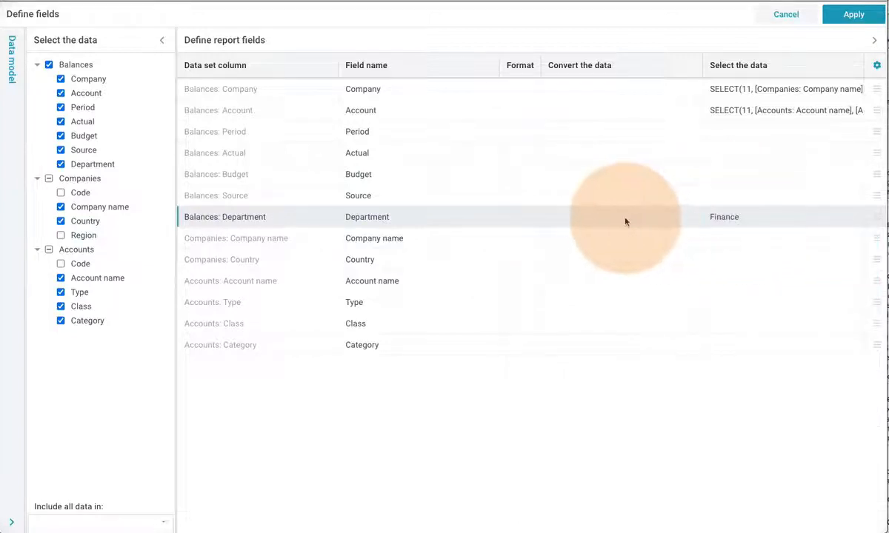